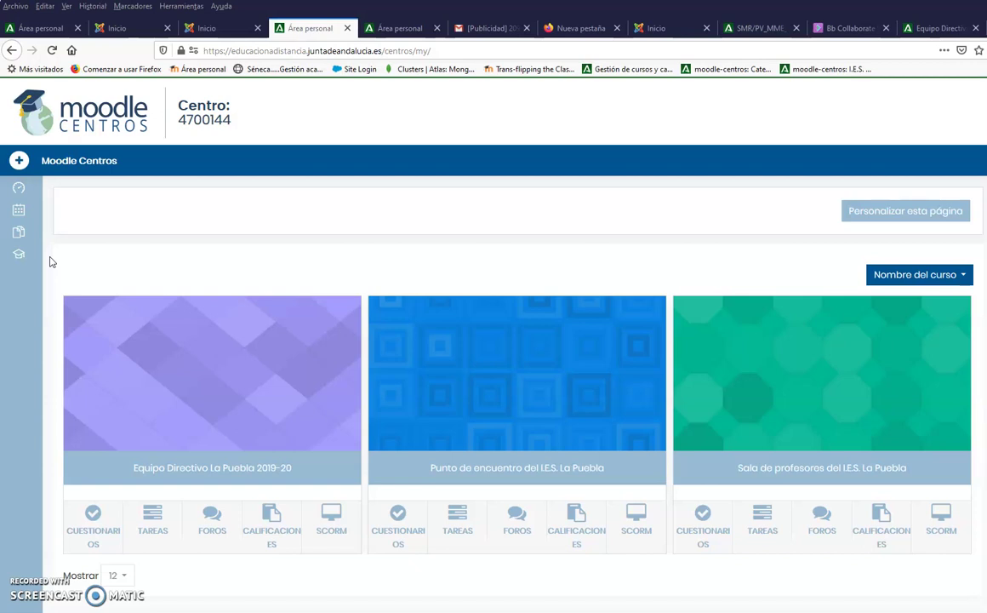
Open the Equipo Directivo La Puebla 2019-20 course and start a course backup (Copia de seguridad)
{"action": "left_click", "coordinate": [236, 431]}
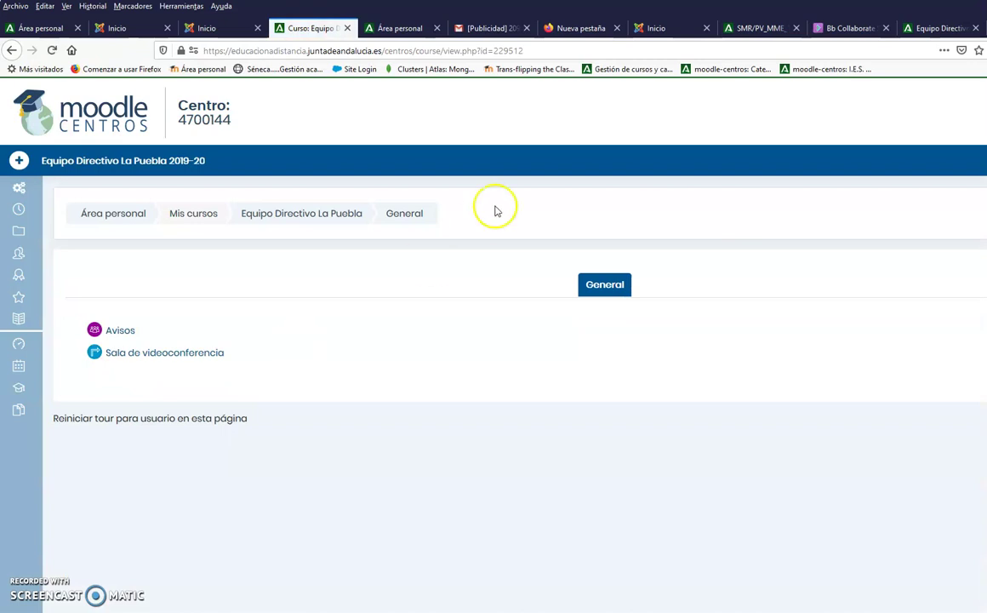
{"action": "mouse_move", "coordinate": [25, 229]}
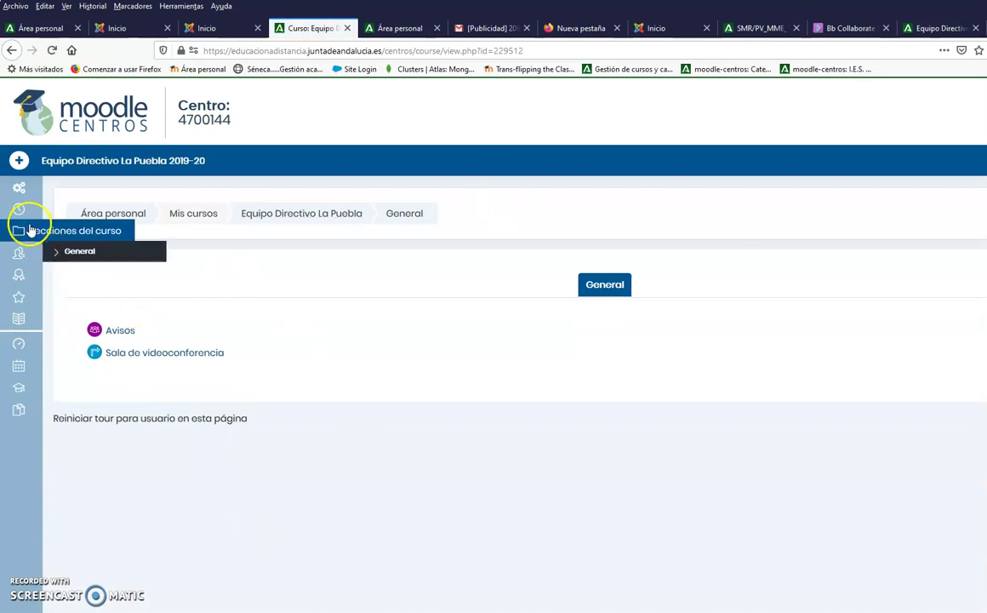
{"action": "mouse_move", "coordinate": [17, 188]}
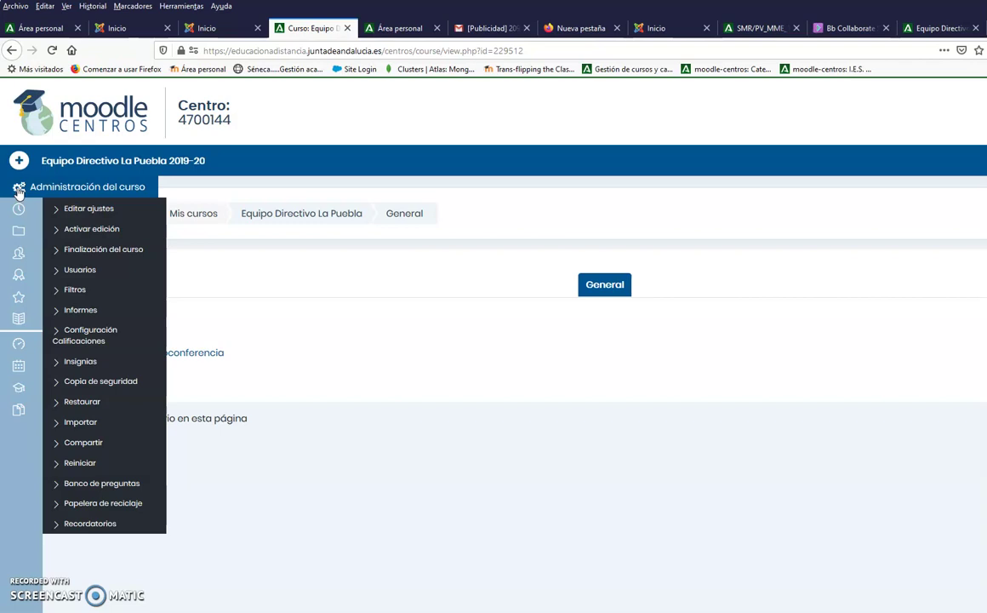
{"action": "left_click", "coordinate": [19, 190]}
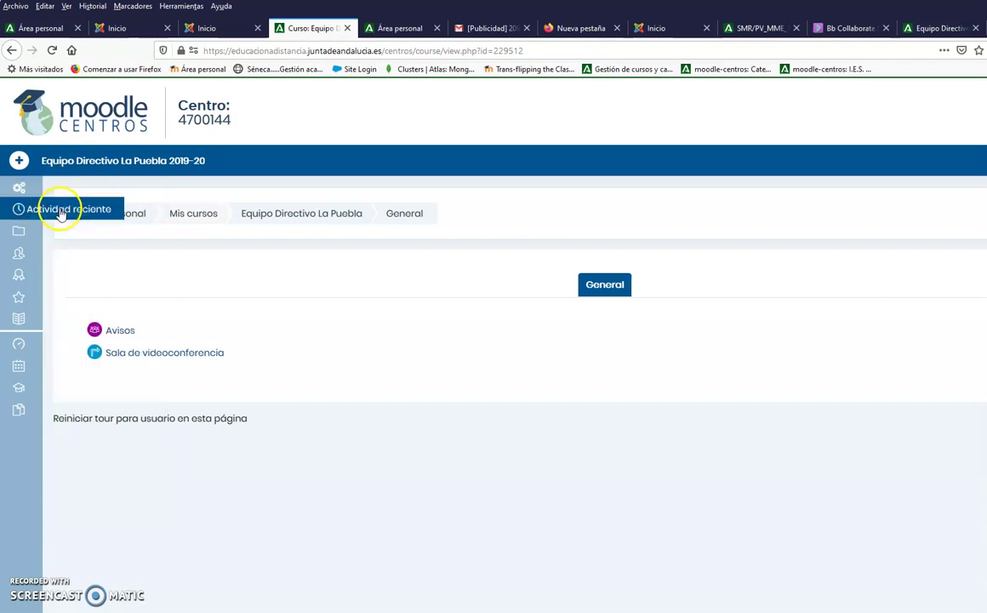
{"action": "left_click", "coordinate": [18, 188]}
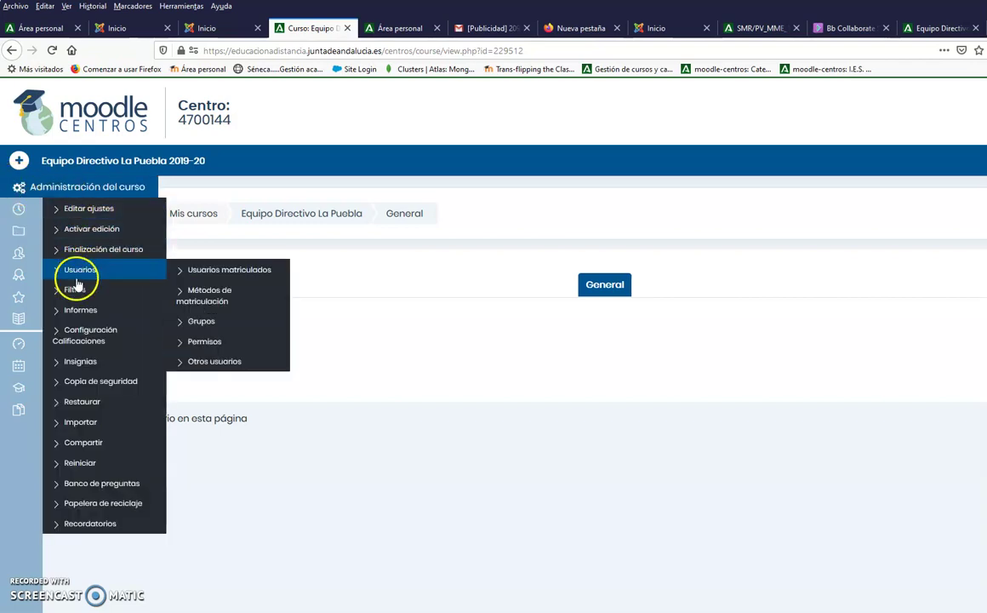
{"action": "left_click", "coordinate": [82, 384]}
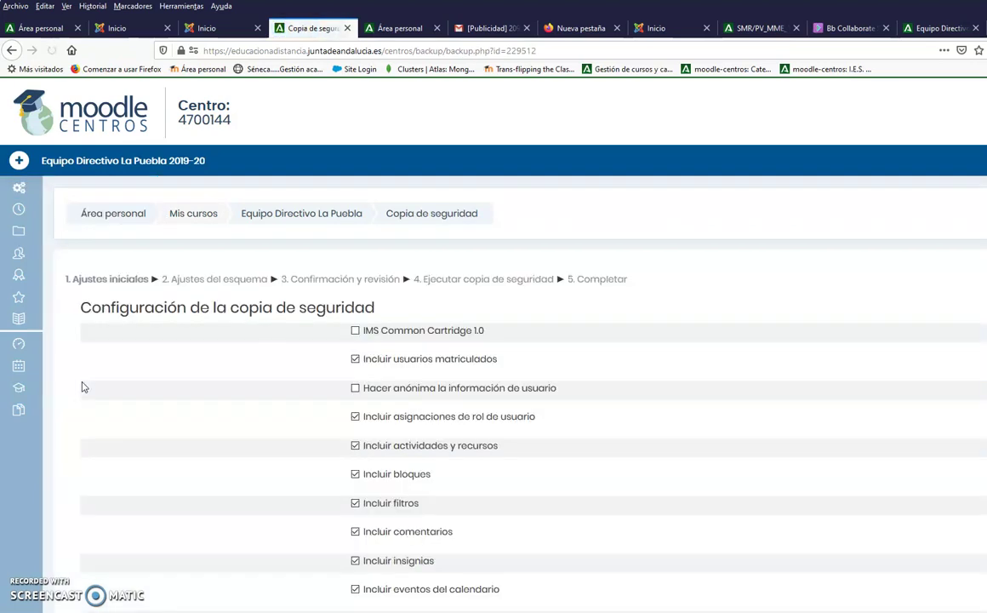
Review the initial backup settings, keep the default inclusions, and proceed to the schema settings
{"action": "scroll", "coordinate": [358, 340], "scroll_direction": "down", "scroll_amount": 1}
{"action": "scroll", "coordinate": [361, 346], "scroll_direction": "down", "scroll_amount": 2}
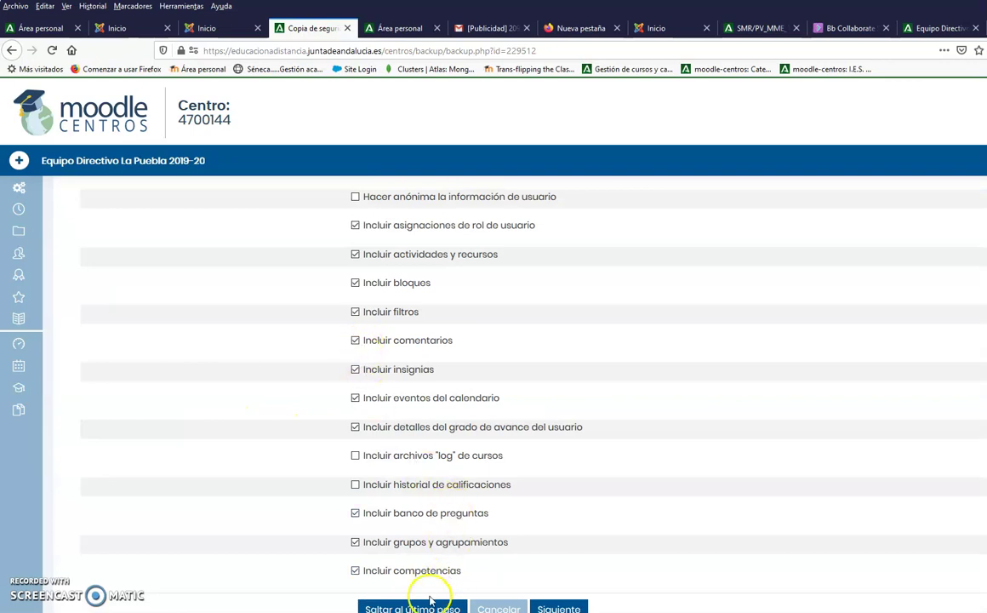
{"action": "left_click", "coordinate": [553, 608]}
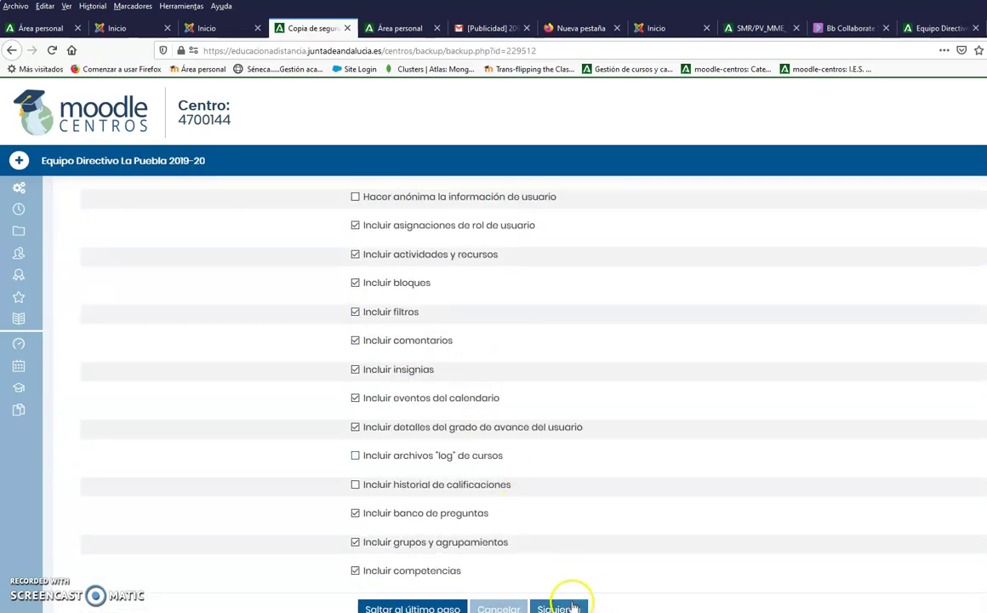
{"action": "scroll", "coordinate": [455, 417], "scroll_direction": "up", "scroll_amount": 3}
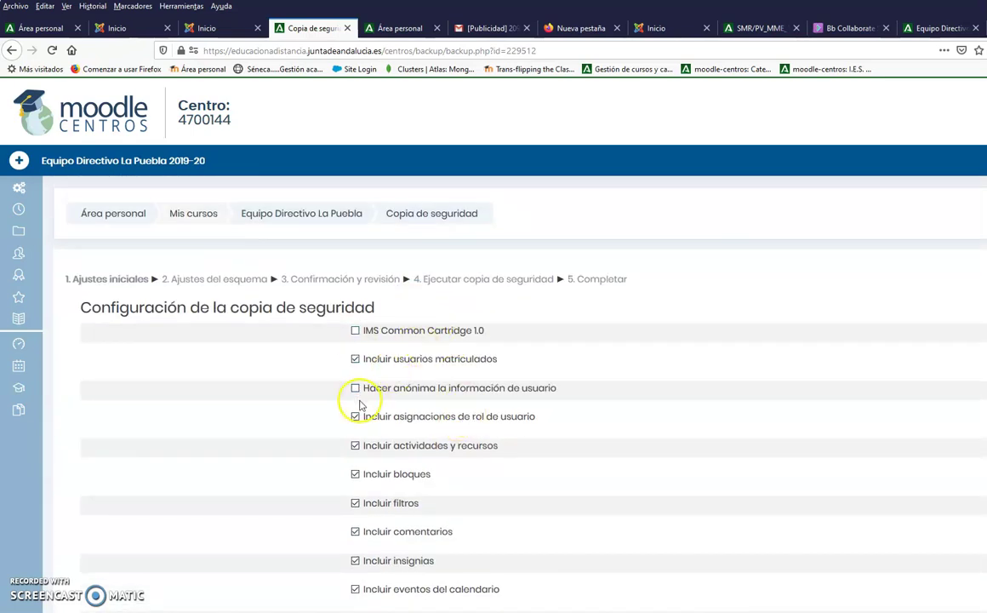
{"action": "scroll", "coordinate": [400, 409], "scroll_direction": "down", "scroll_amount": 4}
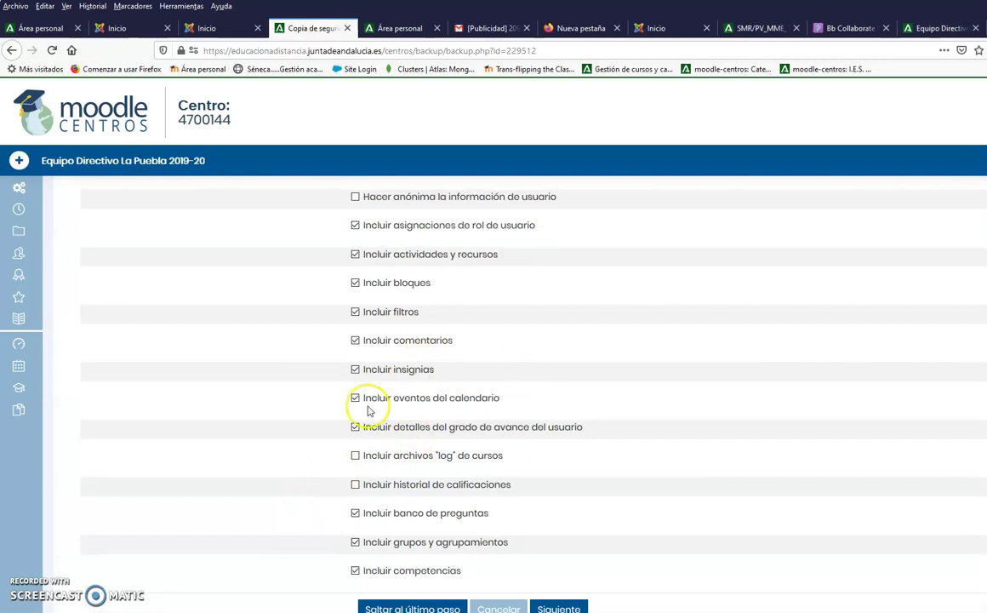
{"action": "left_click", "coordinate": [561, 601]}
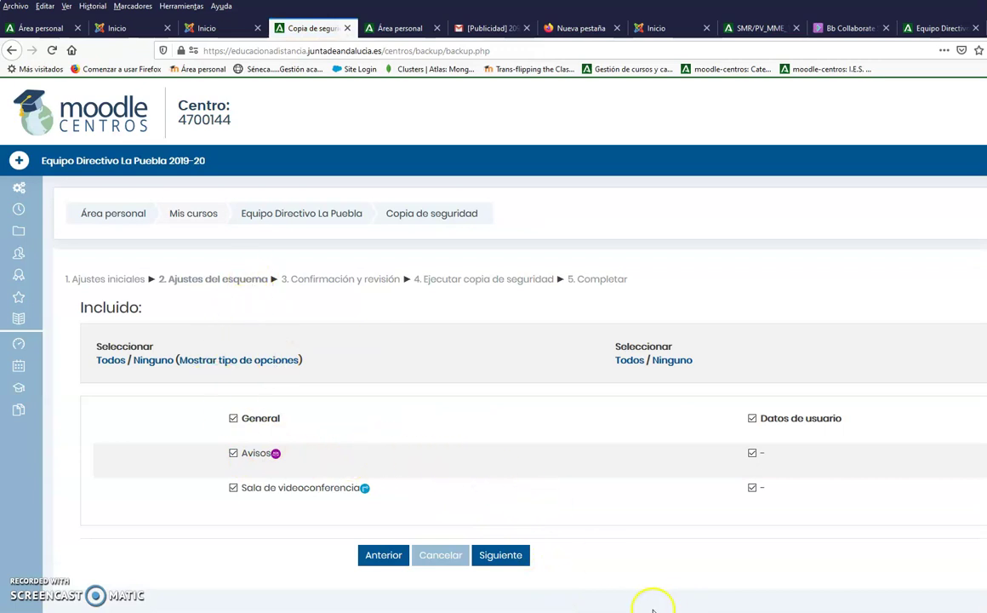
Keep Avisos, Sala de videoconferencia and the user data included, keep the proposed file name, and run the backup
{"action": "left_click", "coordinate": [386, 556]}
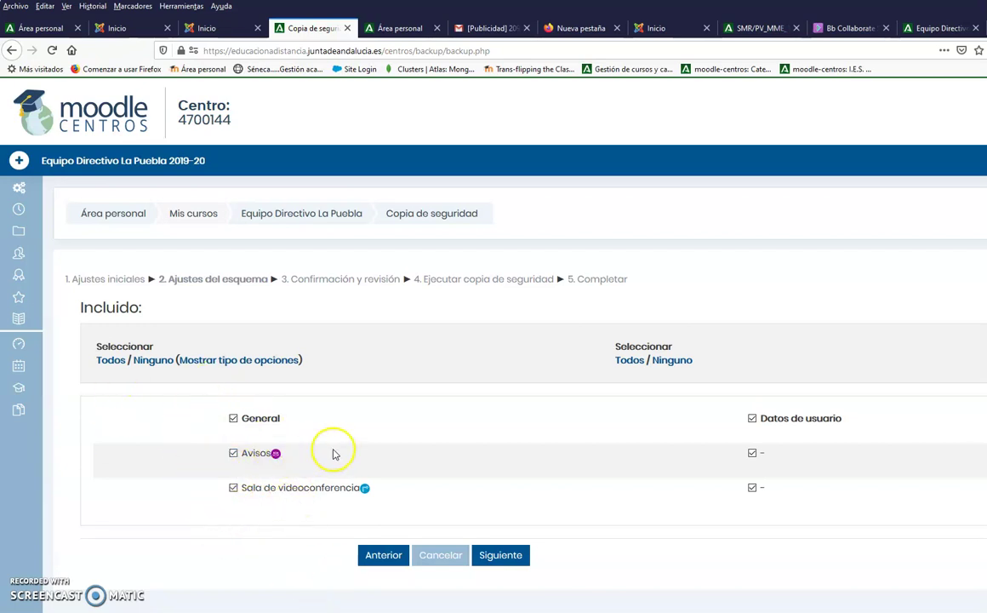
{"action": "left_click", "coordinate": [515, 555]}
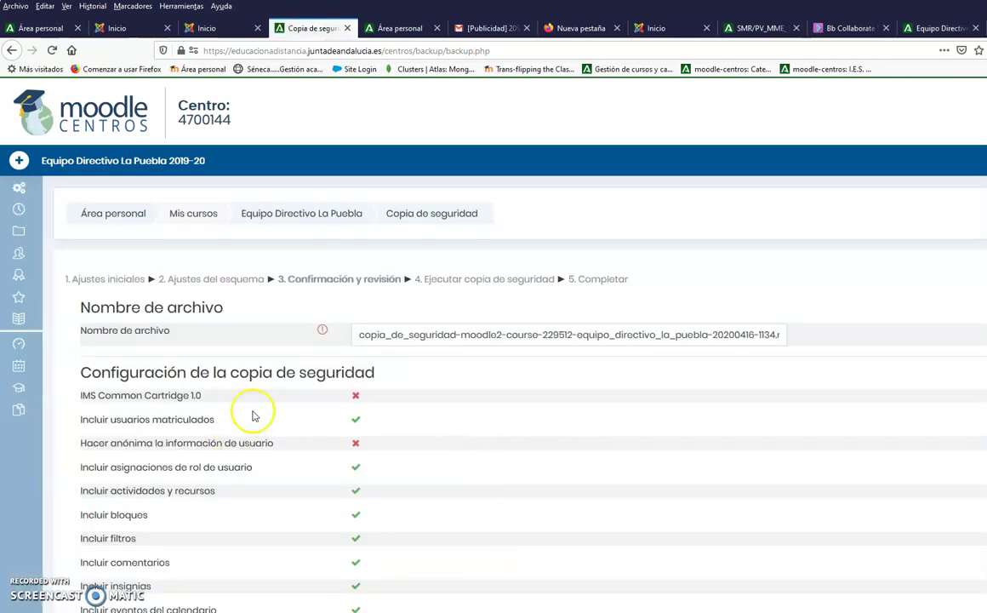
{"action": "scroll", "coordinate": [326, 393], "scroll_direction": "down", "scroll_amount": 3}
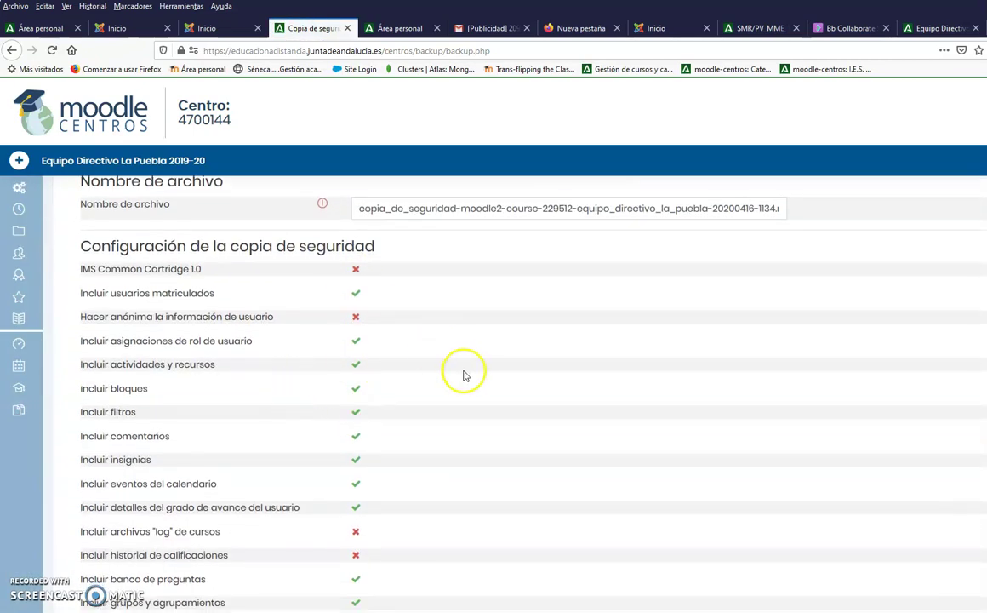
{"action": "scroll", "coordinate": [426, 366], "scroll_direction": "down", "scroll_amount": 5}
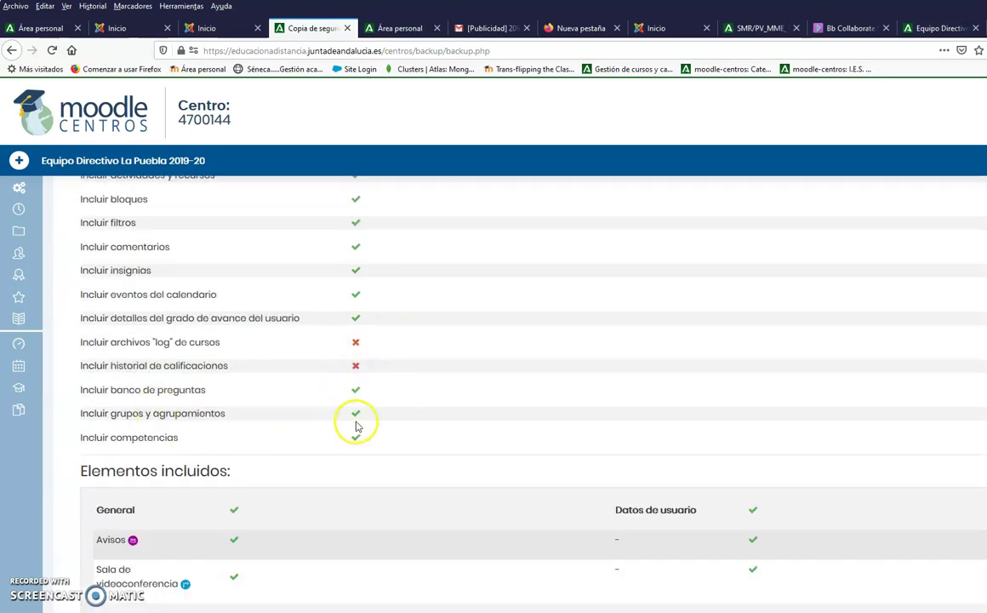
{"action": "scroll", "coordinate": [575, 424], "scroll_direction": "down", "scroll_amount": 1}
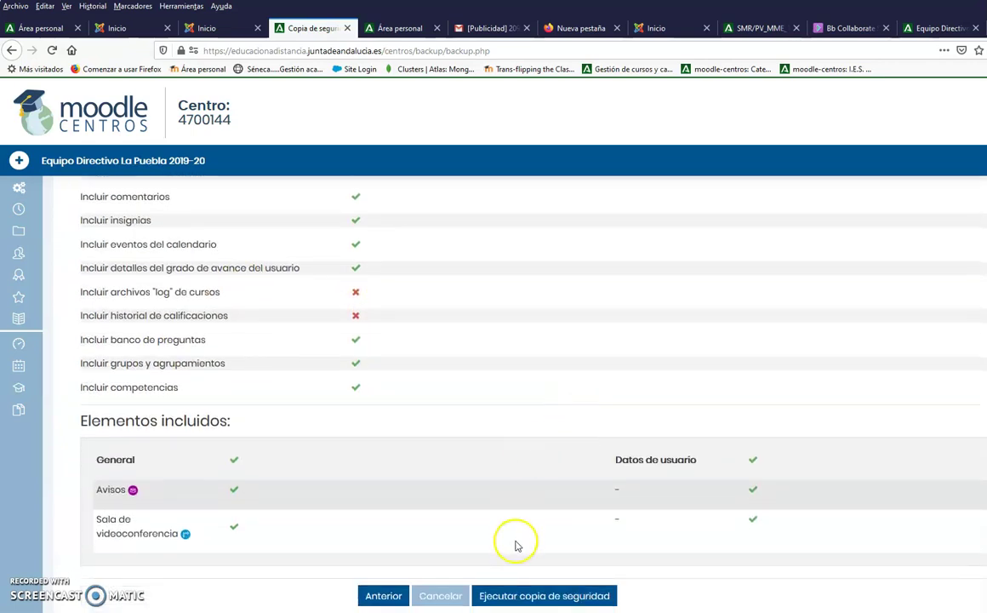
{"action": "left_click", "coordinate": [553, 596]}
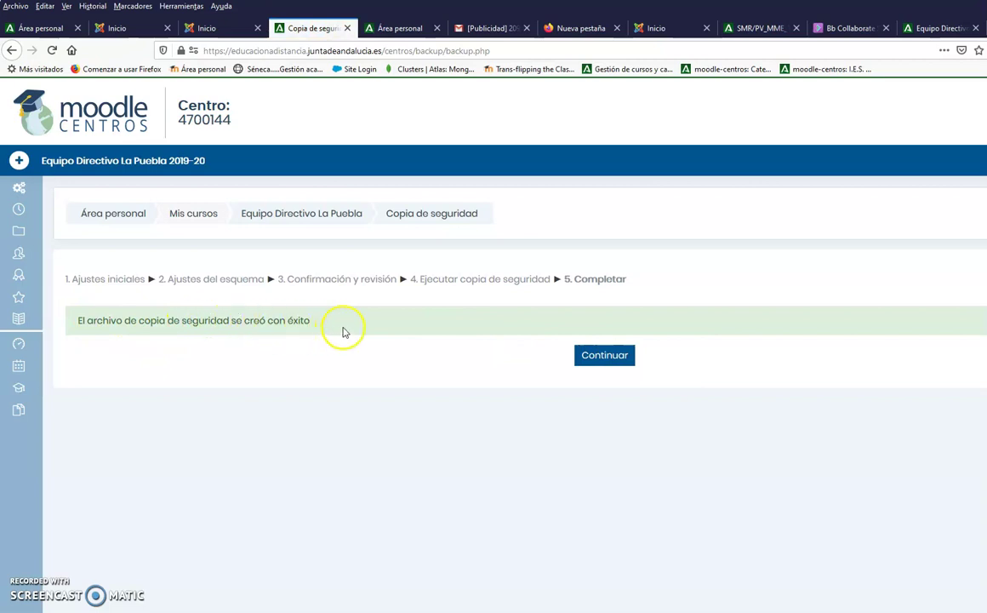
Continue to the course backup files and download the 11:34 backup, saving the .mbz file to the computer
{"action": "left_click", "coordinate": [594, 354]}
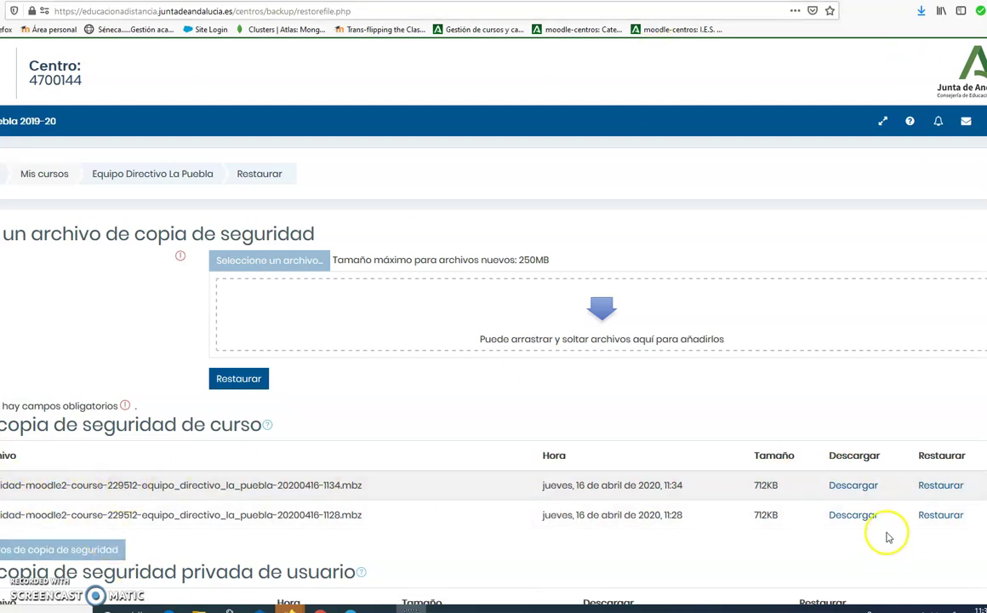
{"action": "left_click", "coordinate": [853, 485]}
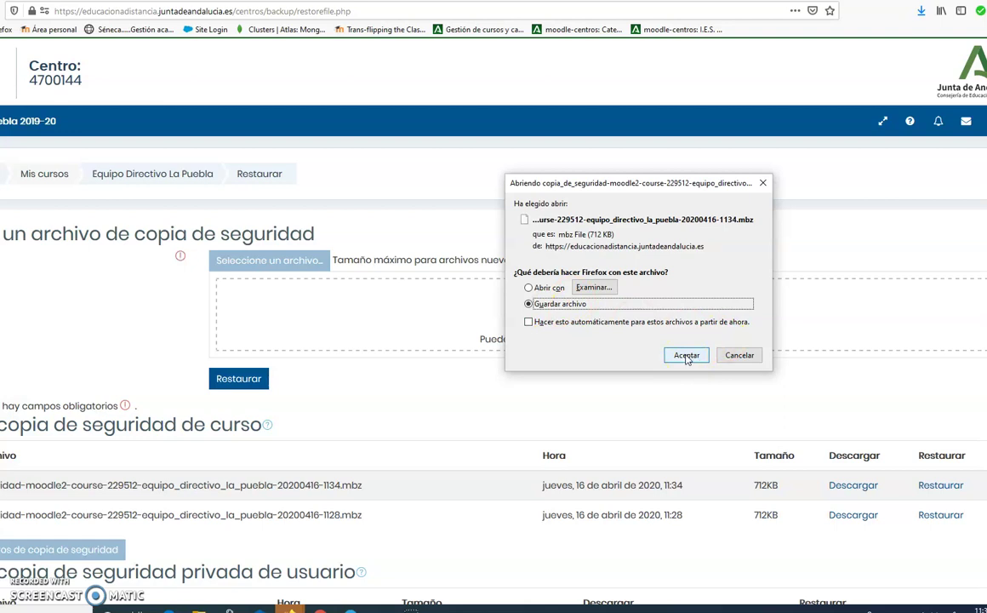
{"action": "left_click", "coordinate": [687, 356]}
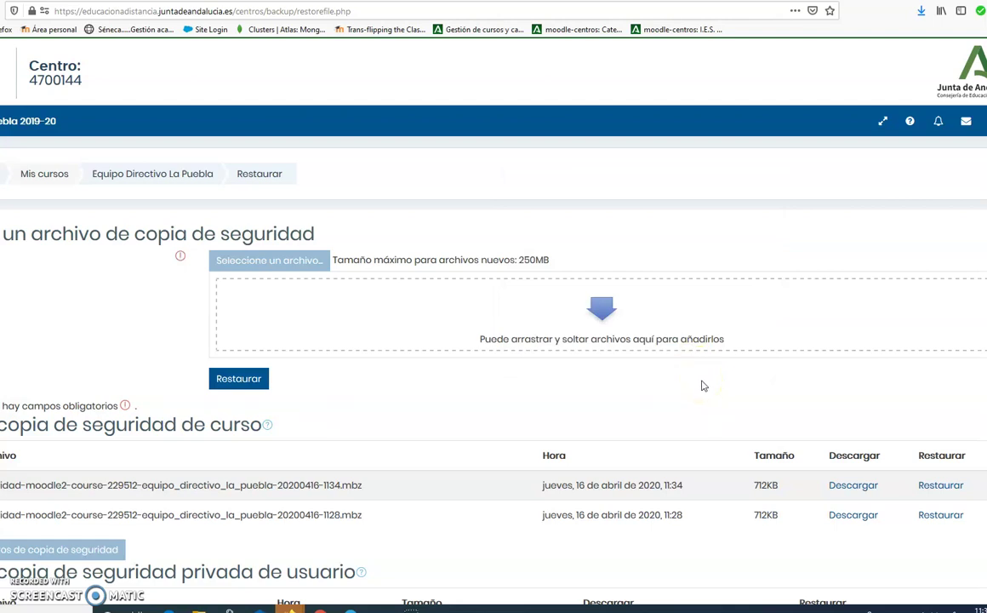
Switch to File Explorer and select the downloaded backup file ending in 1134.mbz in the Descargas folder
{"action": "key", "text": "super+e"}
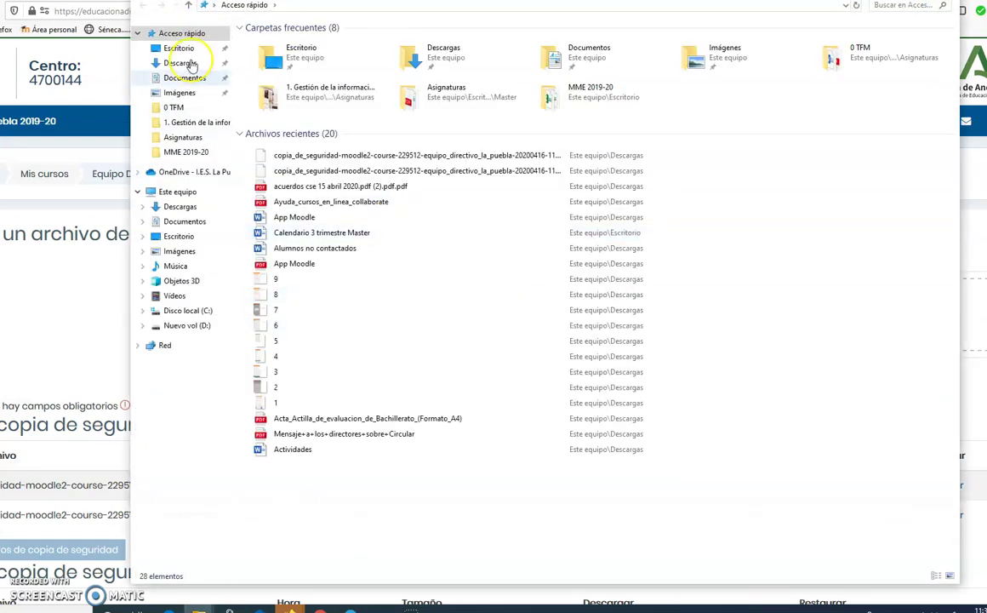
{"action": "left_click", "coordinate": [179, 210]}
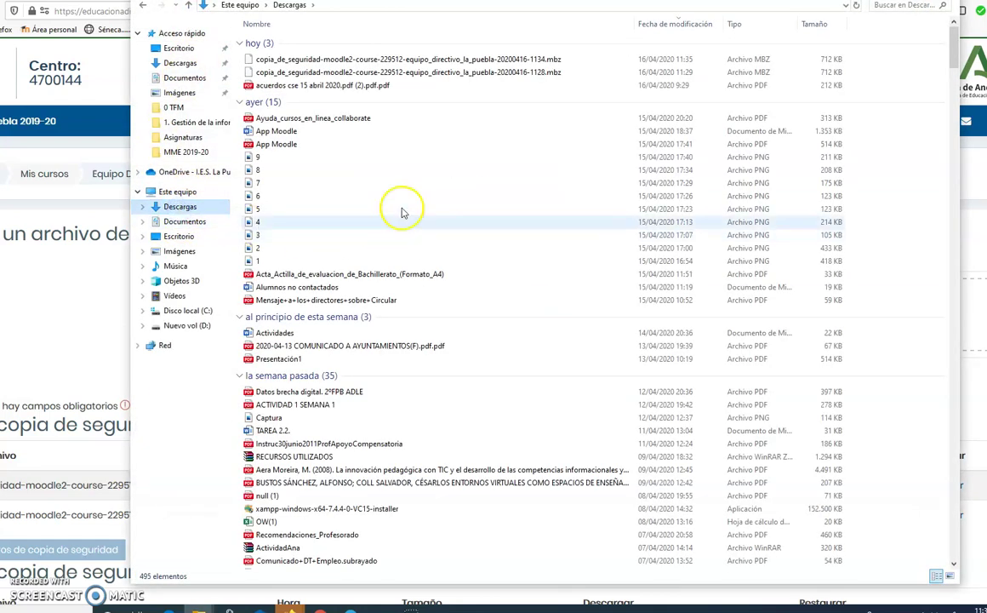
{"action": "left_click", "coordinate": [335, 63]}
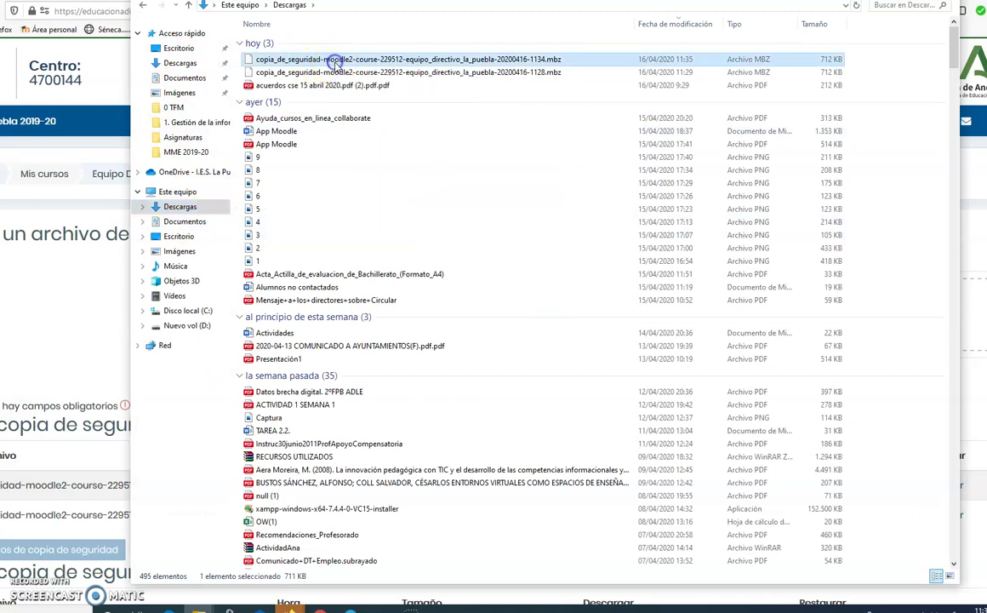
Rename the selected backup file as "Copia Curso 1º ESO Matematicas curso 2019-2020", keeping the .mbz extension
{"action": "left_click", "coordinate": [336, 64]}
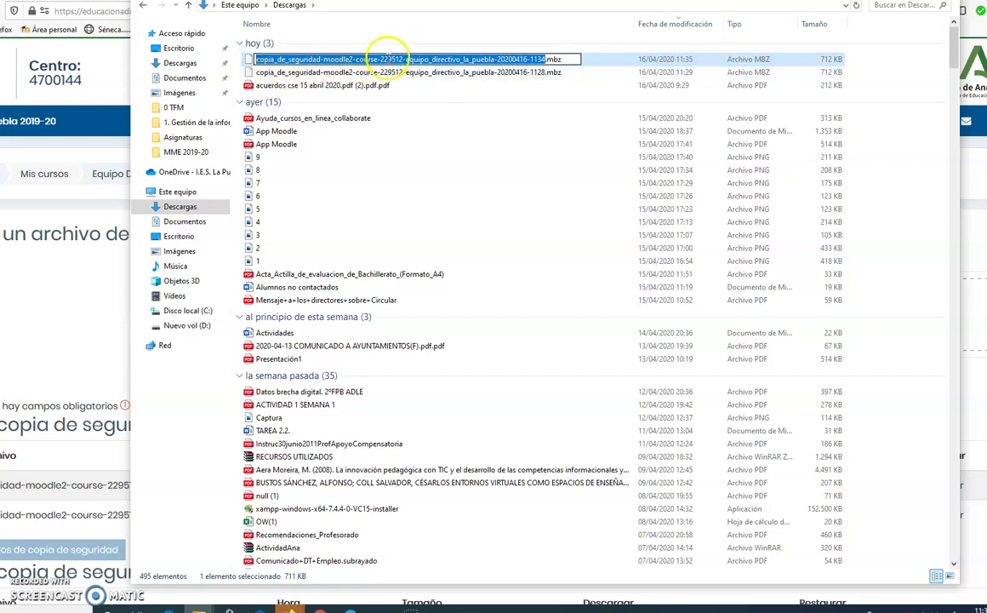
{"action": "left_click", "coordinate": [501, 59]}
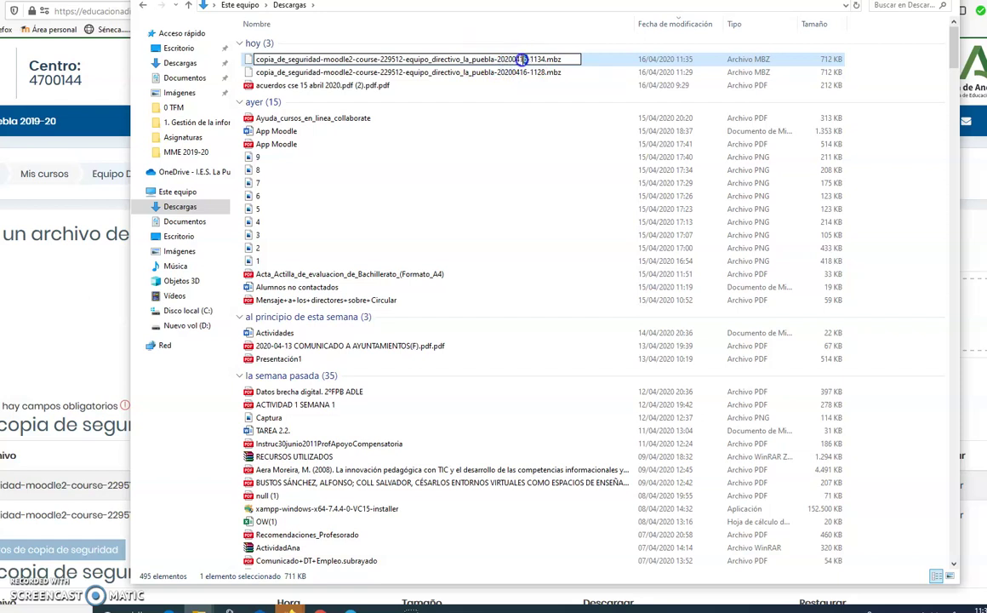
{"action": "left_click", "coordinate": [340, 60]}
{"action": "left_click", "coordinate": [561, 58]}
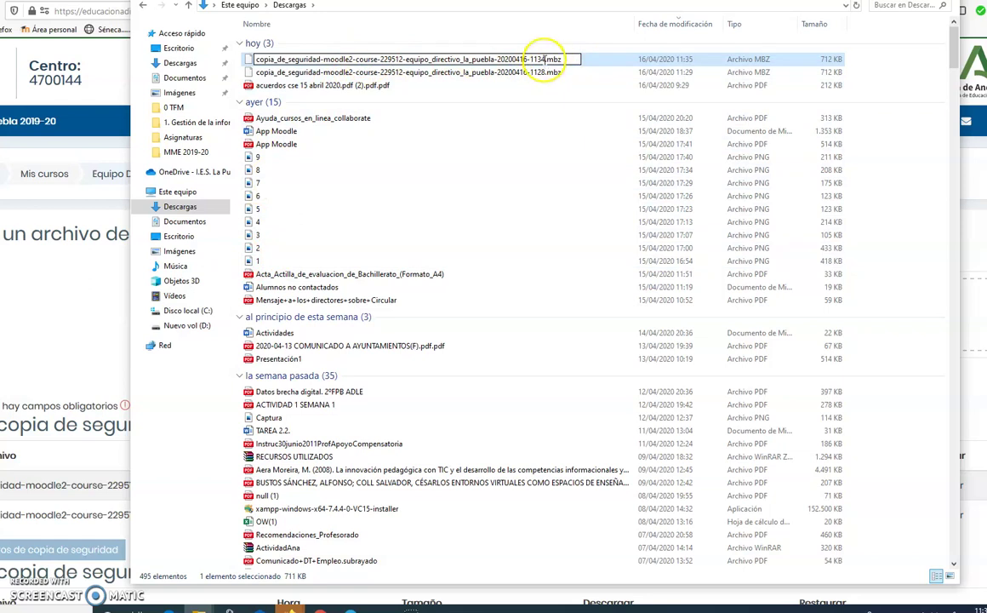
{"action": "left_click_drag", "start_coordinate": [546, 60], "coordinate": [267, 88]}
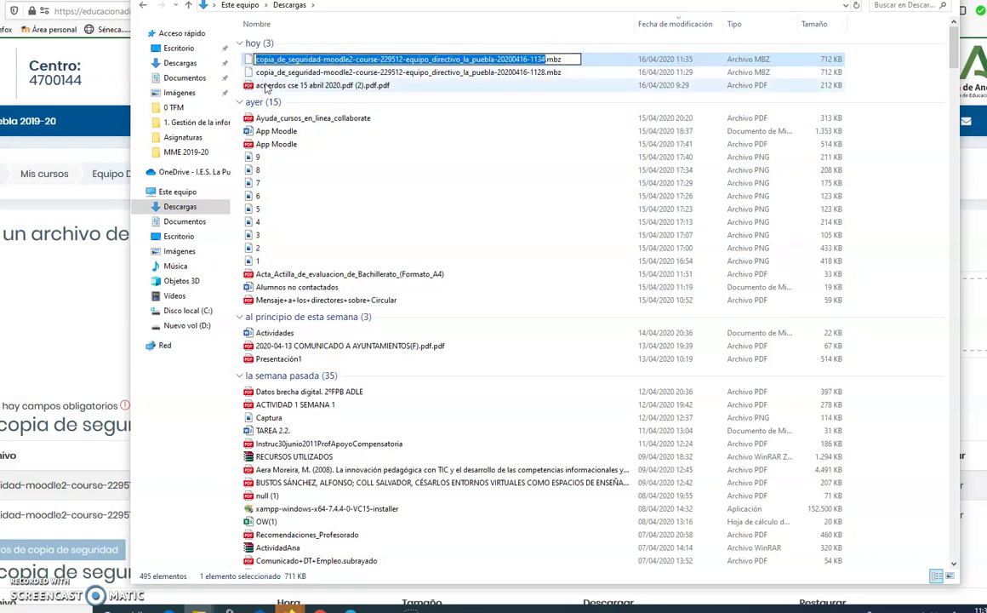
{"action": "type", "text": "Copia "}
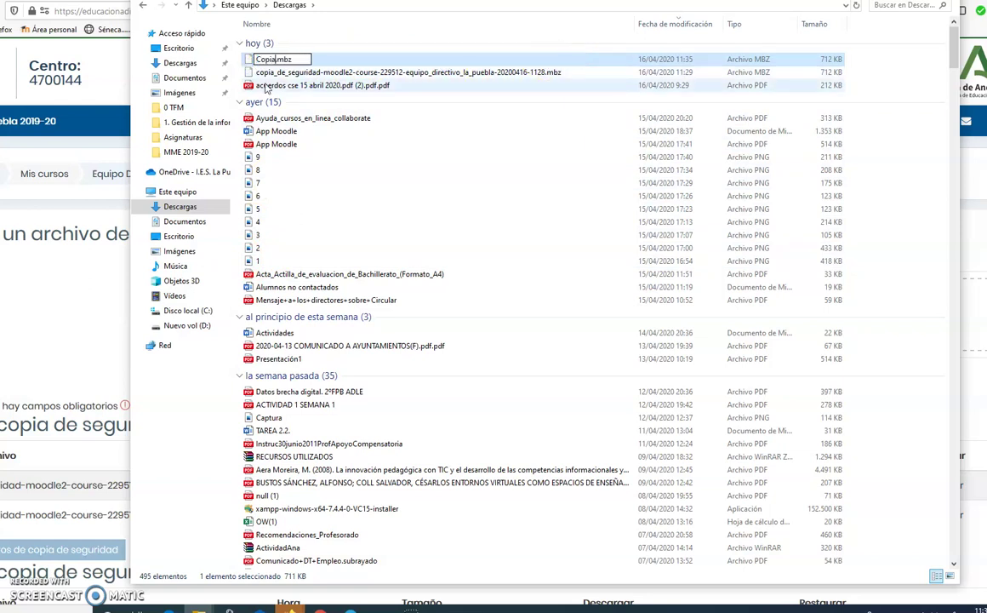
{"action": "type", "text": "Curso"}
{"action": "type", "text": " 1º E"}
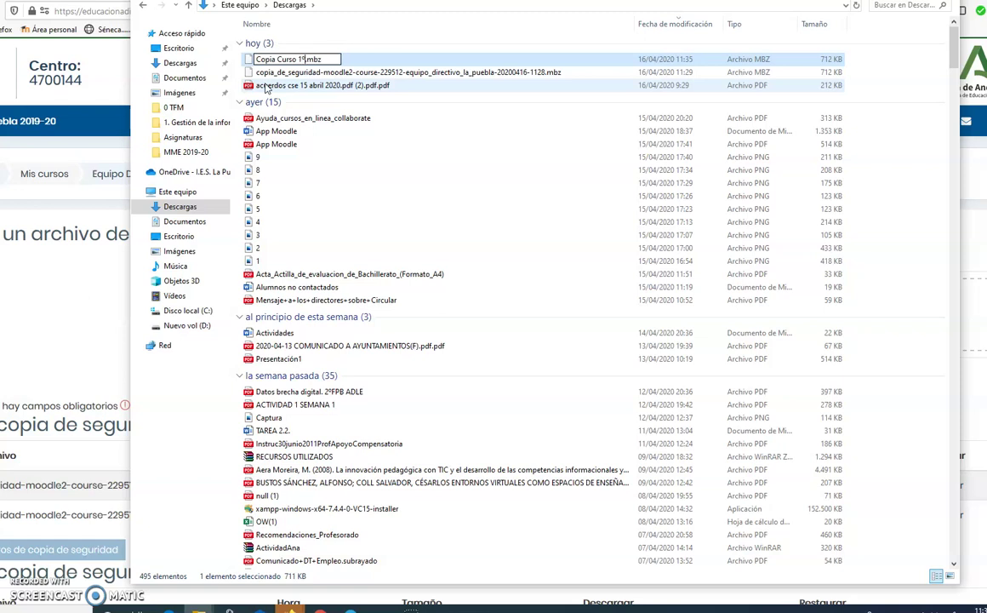
{"action": "type", "text": "SO Matematicas curso 20"}
{"action": "type", "text": "20"}
{"action": "key", "text": "Left"}
{"action": "key", "text": "Left"}
{"action": "key", "text": "Left"}
{"action": "key", "text": "Left"}
{"action": "type", "text": "2019"}
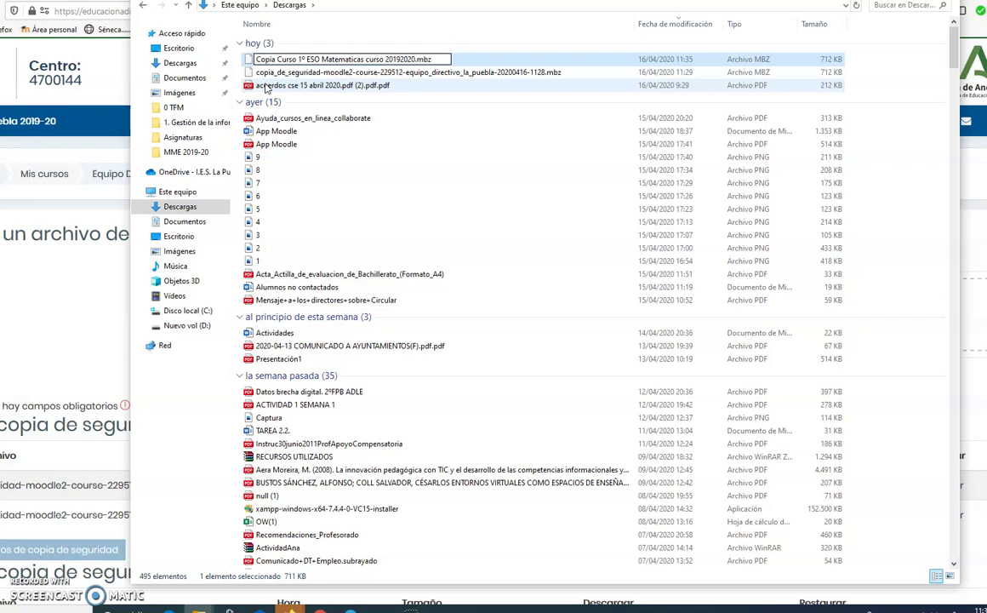
{"action": "type", "text": "-"}
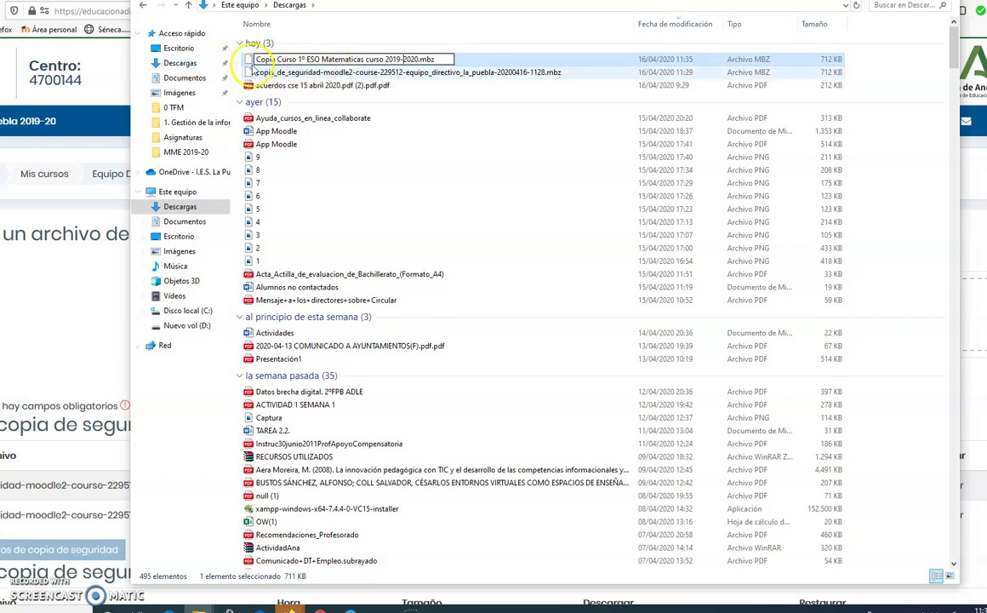
{"action": "left_click", "coordinate": [249, 62]}
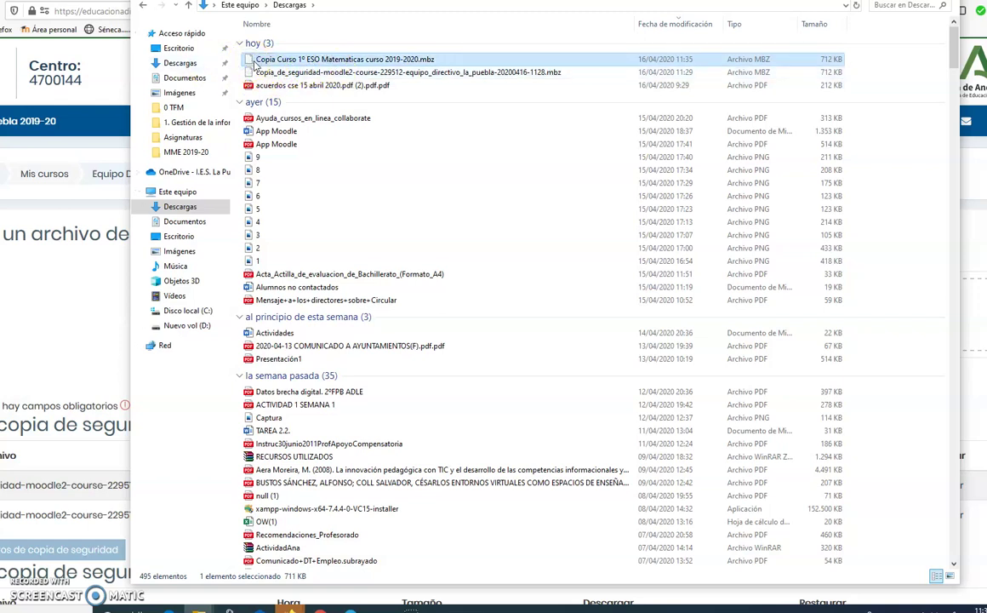